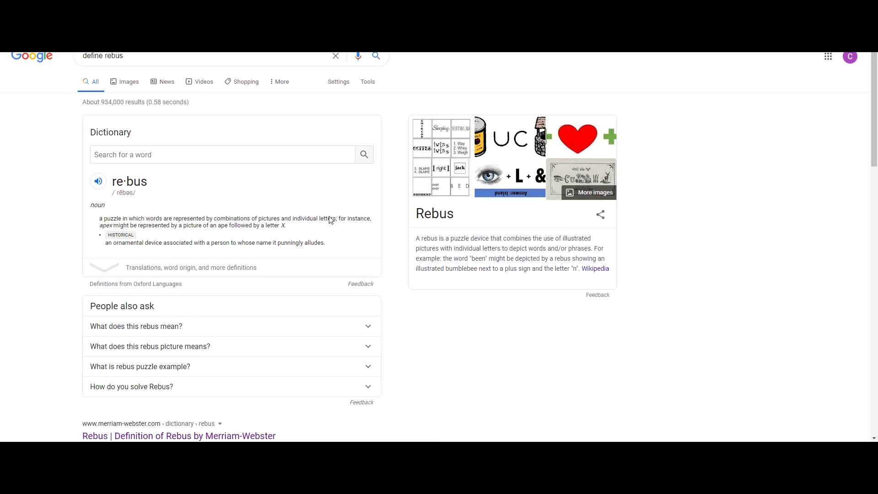
Highlight a word in Google's definition of rebus
double_click(151, 219)
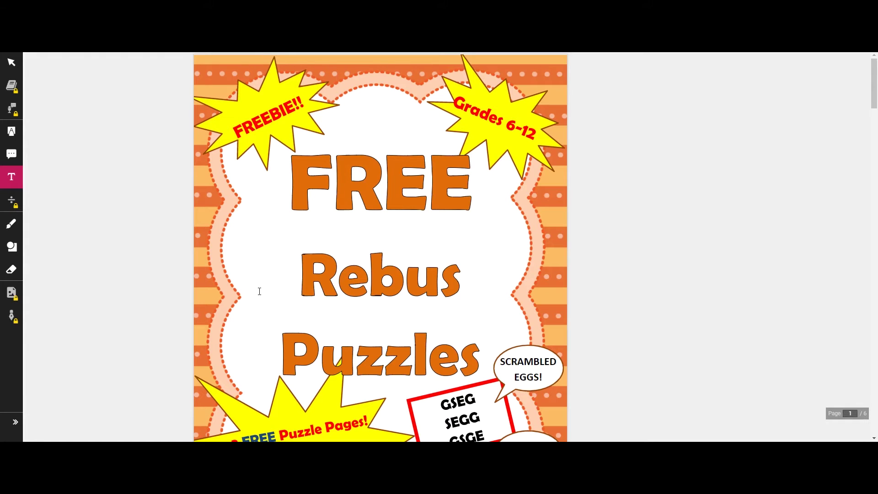
Scroll down to page 2's six puzzles and start a text box below C EXCEPT
scroll(265, 294, "down", 10)
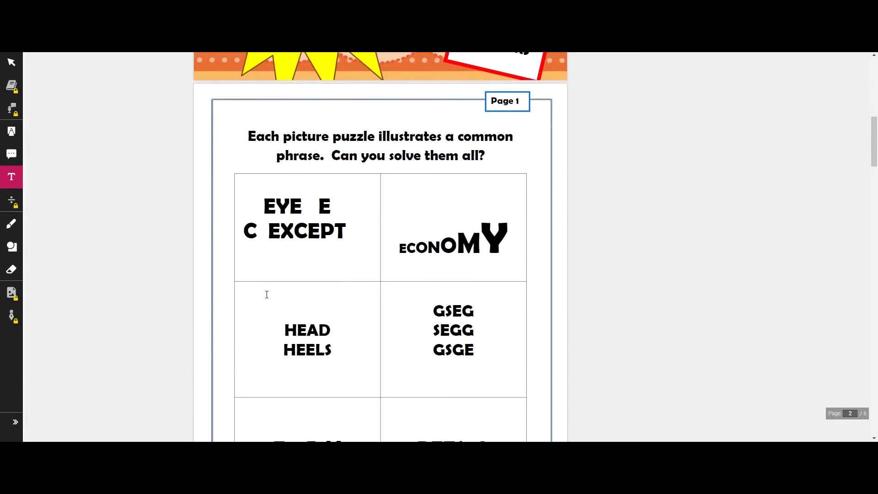
scroll(266, 295, "down", 2)
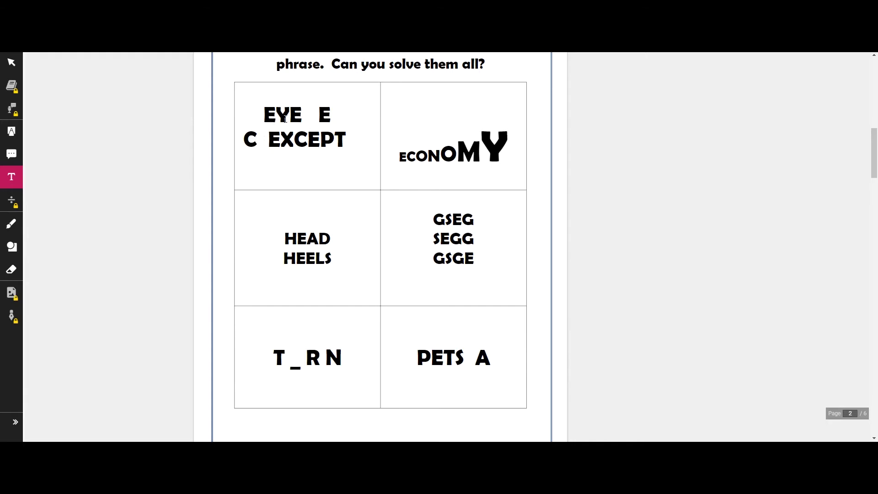
left_click(264, 165)
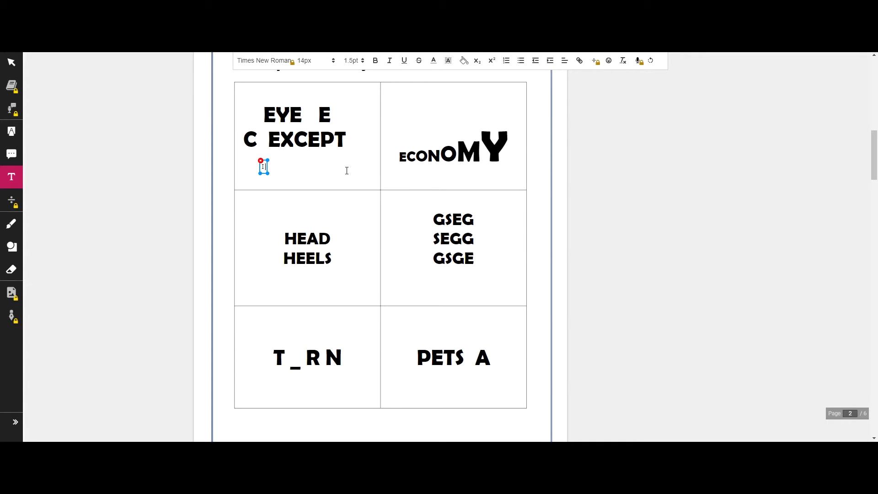
Enter 'I before E except after C' under the first puzzle, then select that answer
type("before")
type(" E except a")
type("fter C")
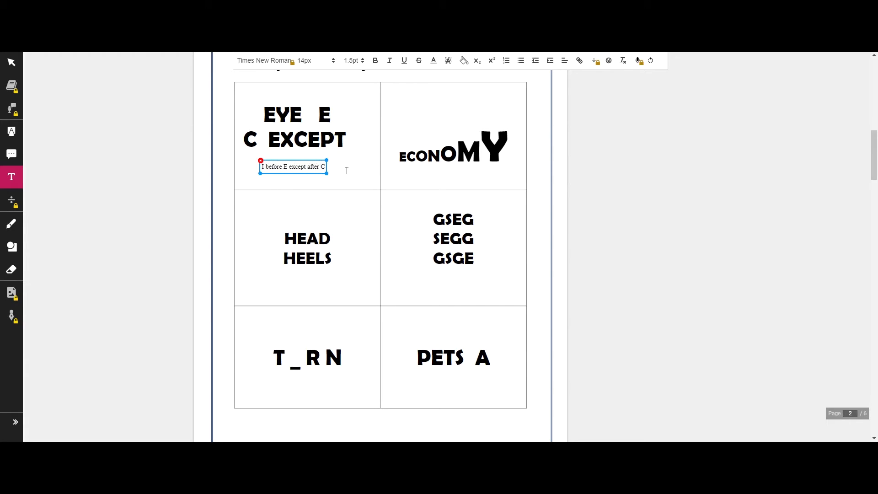
left_click(340, 168)
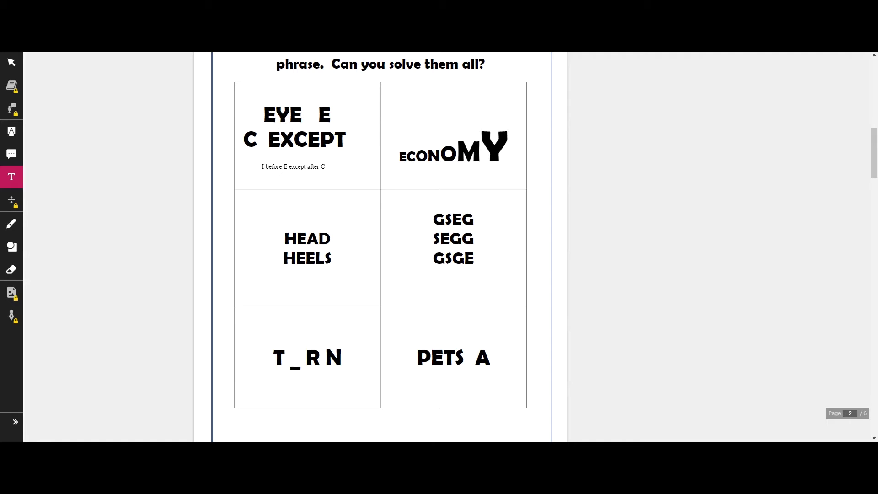
left_click(326, 167)
Answer the ECONOMY puzzle with 'Growing Economy' in a text box beneath it
left_click(286, 126)
left_click(404, 171)
type("Growing Ed")
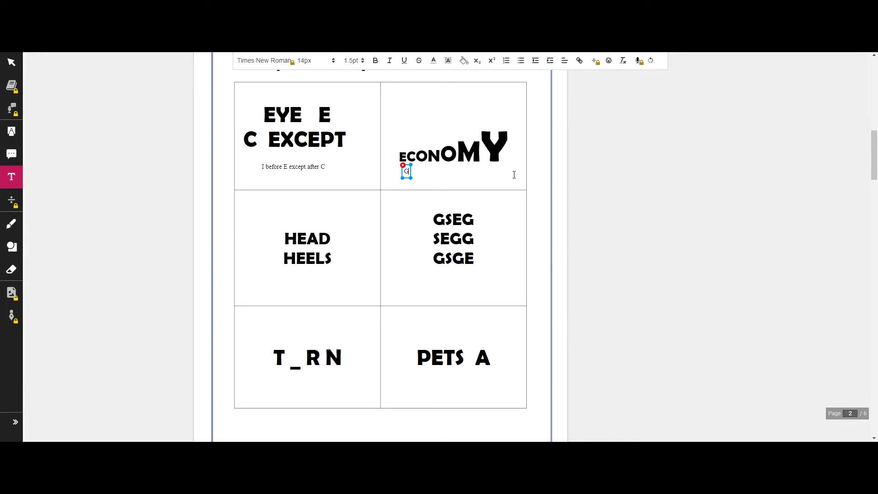
type("onomy")
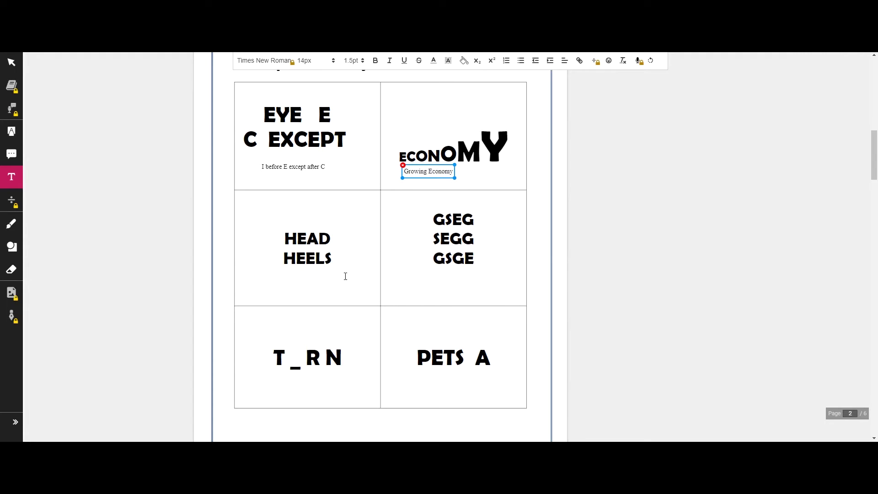
left_click(283, 284)
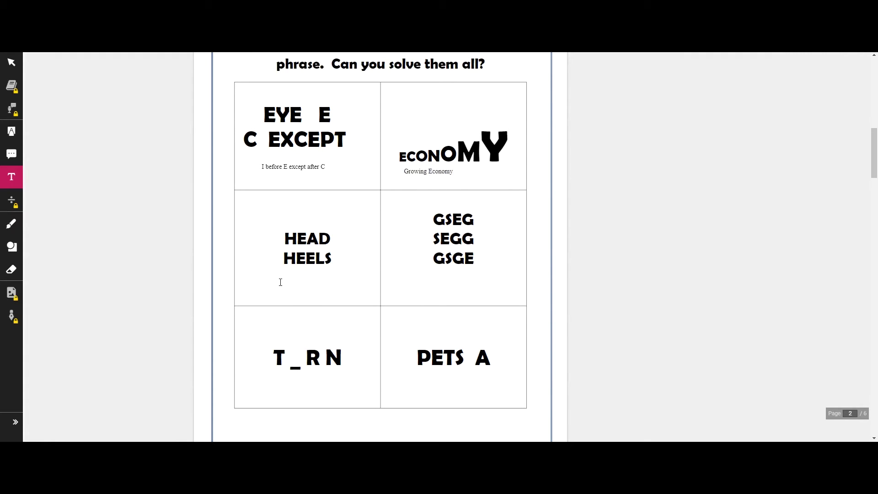
Add 'Head over Heels' in a text box under the HEAD HEELS puzzle
left_click(11, 177)
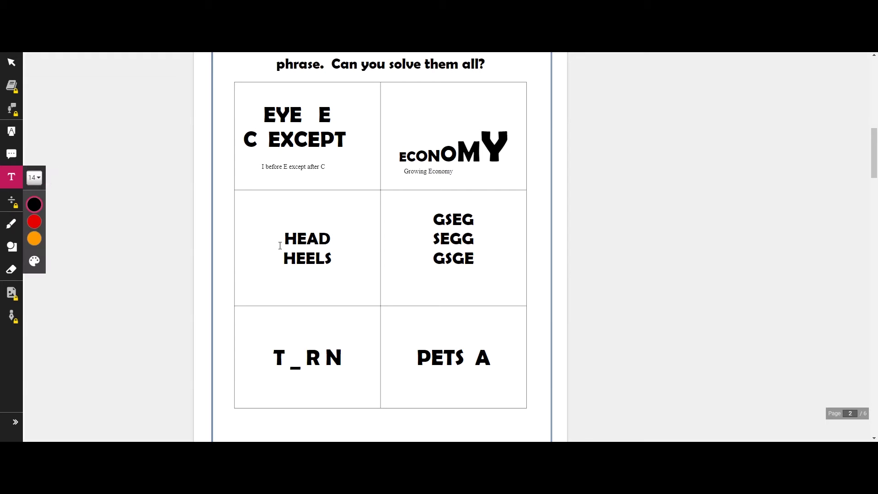
left_click(248, 282)
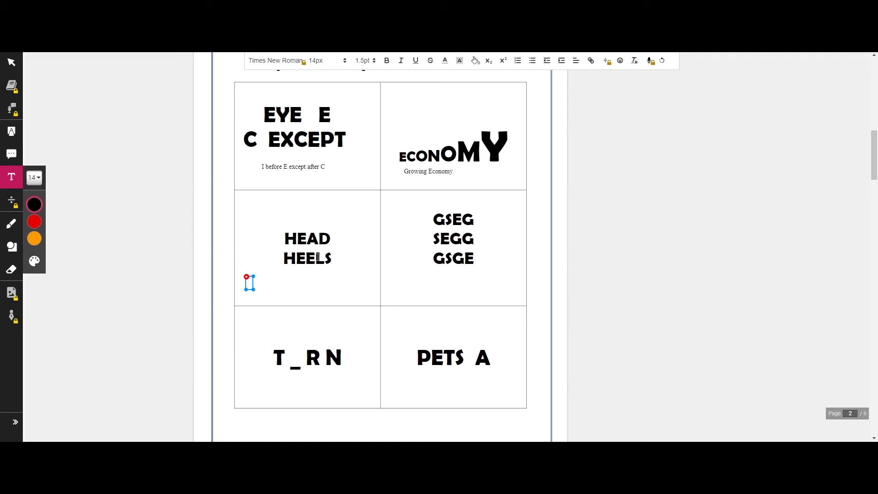
type("Head o")
type("ver Heels")
left_click(419, 284)
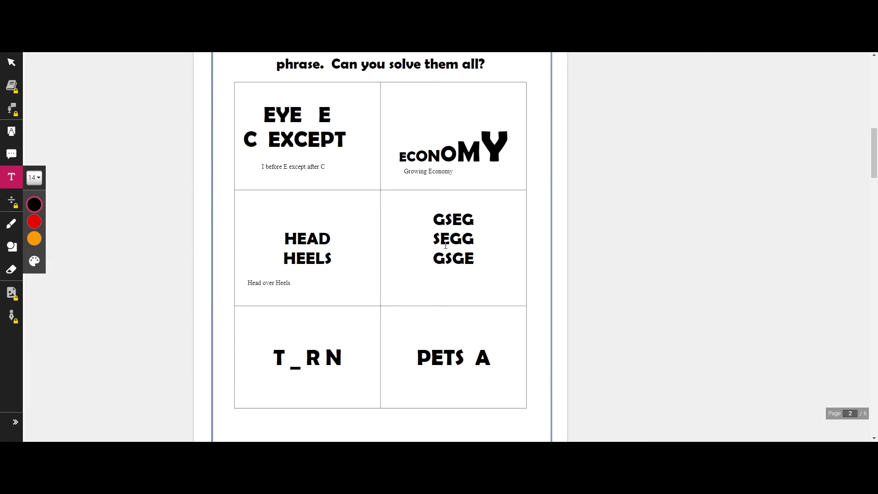
left_click(11, 177)
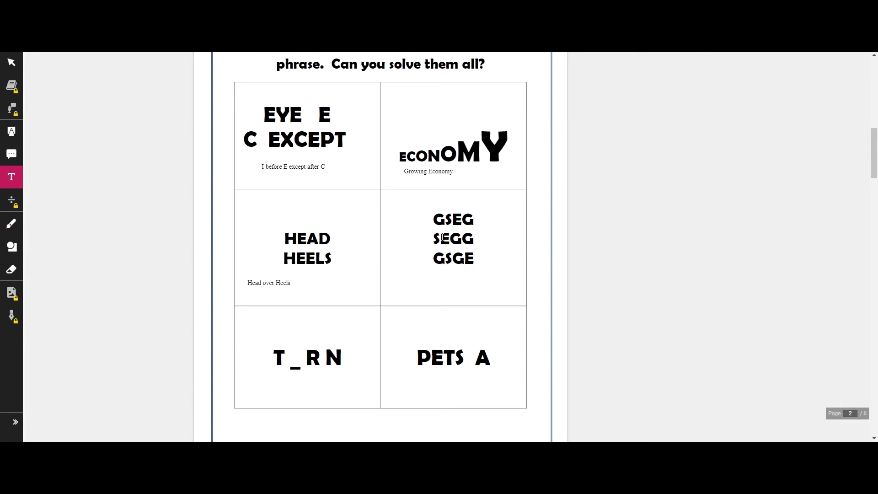
Place 'Scrambled Eggs' in a text box beneath the GSEG / SEGG / GSGE puzzle
left_click(12, 177)
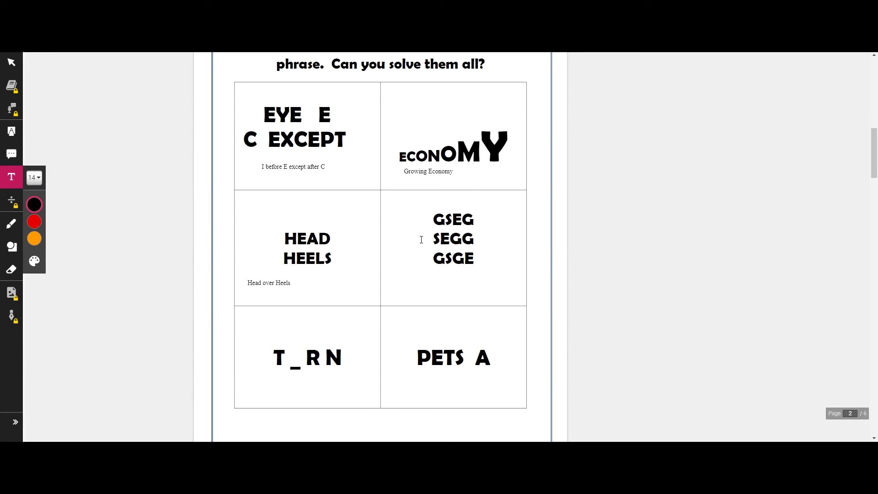
left_click(417, 281)
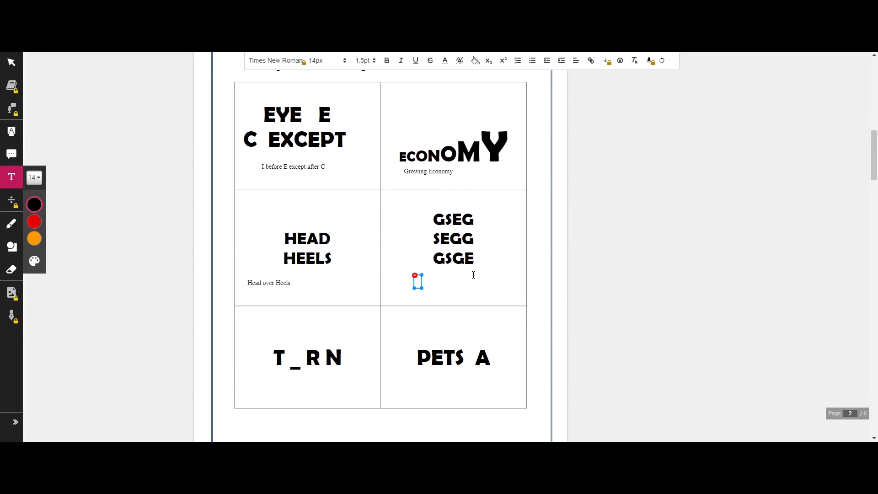
type("Scrambled")
type(" Eggs")
left_click(258, 387)
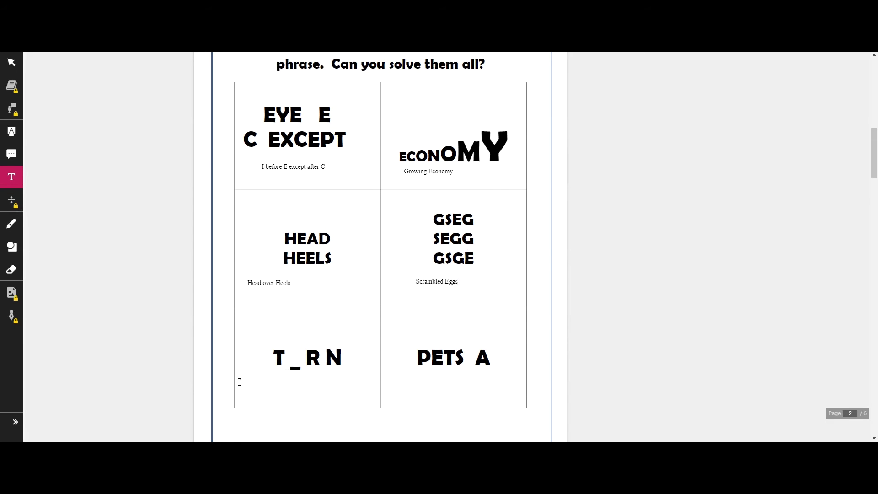
Enter 'No U Turn' in a text box below the T _ R N puzzle
left_click(11, 177)
left_click(254, 388)
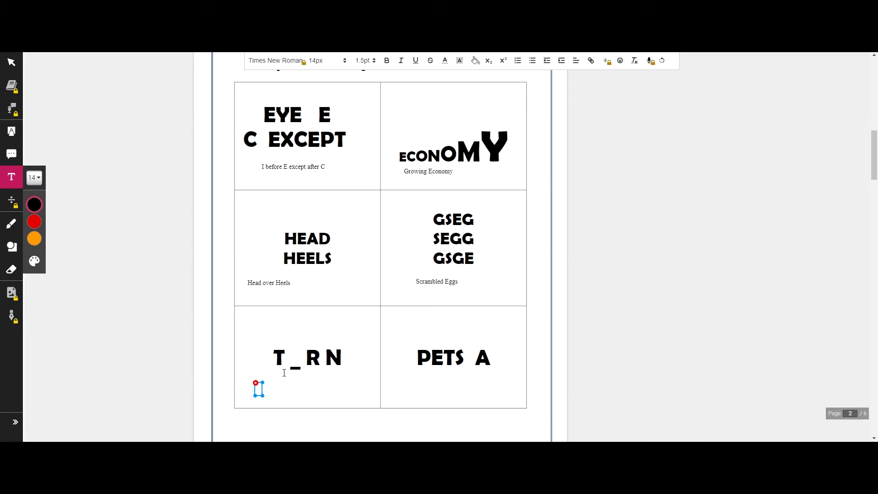
type("No U")
type(" Turn")
left_click(322, 382)
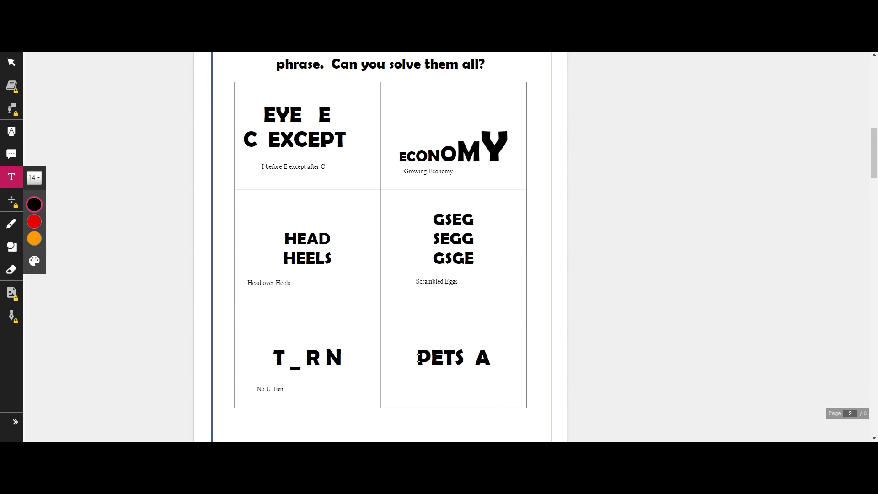
Answer PETS A with 'A step back', then start an empty text box below the grid
left_click(409, 385)
type("A step")
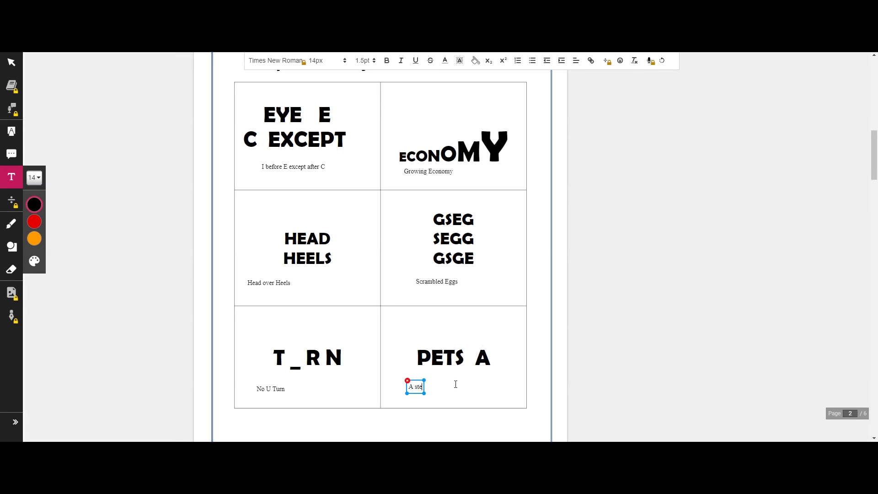
type(" back")
left_click(408, 418)
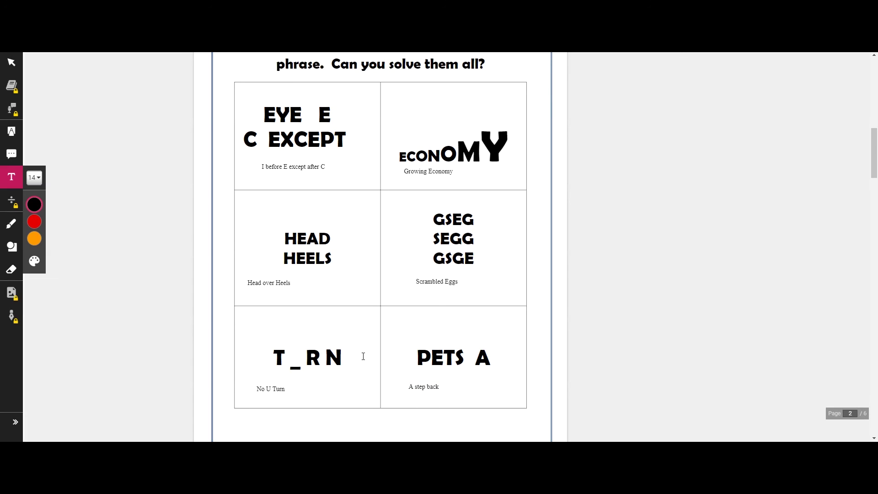
left_click(326, 421)
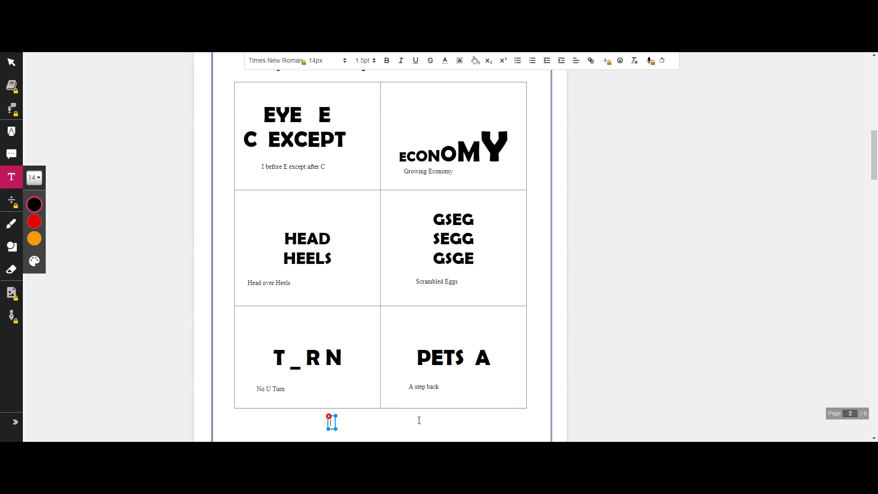
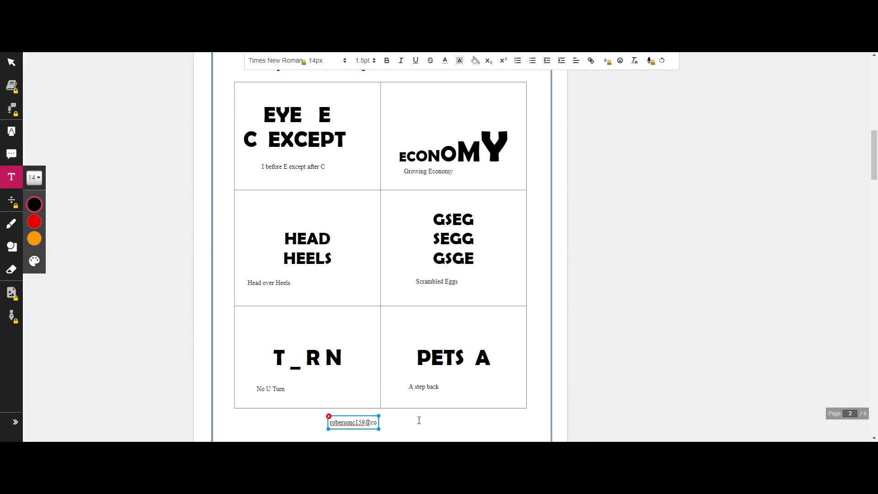
Scroll through pages 3 and 4, settling on the puzzles 'Another 1' and 'VA DERS'
scroll(384, 298, "down", 6)
scroll(384, 299, "down", 4)
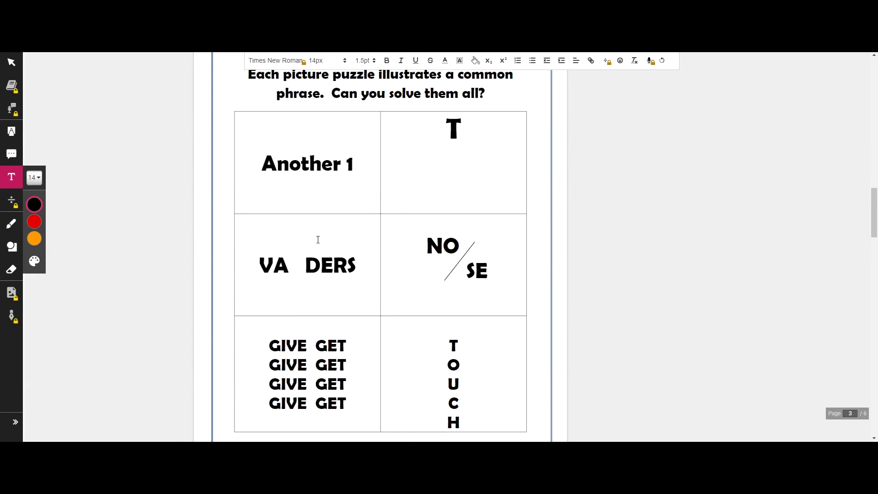
scroll(354, 250, "down", 12)
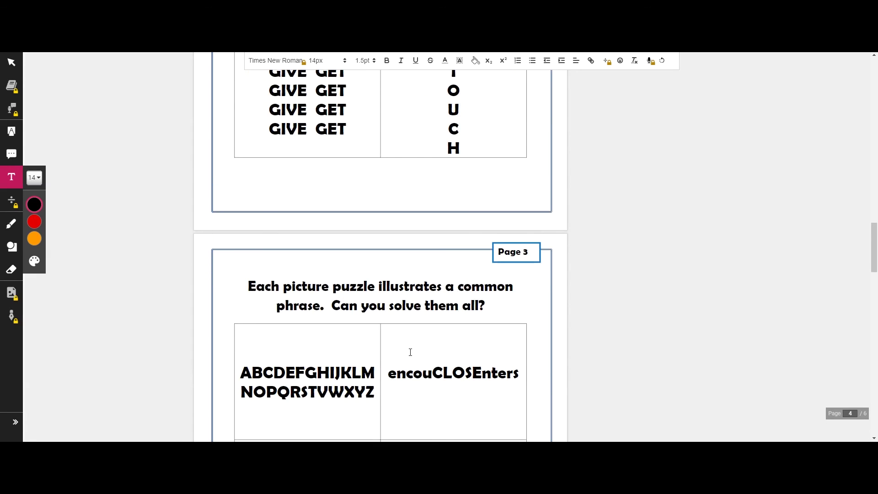
scroll(397, 247, "up", 1)
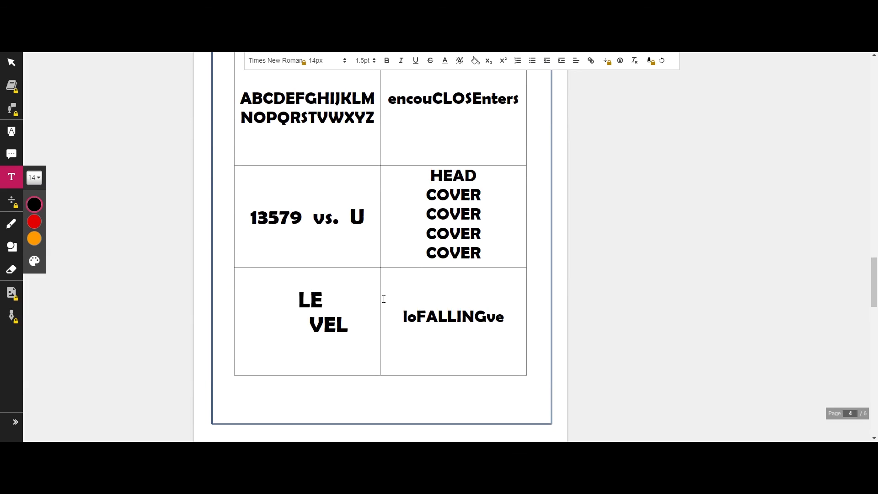
scroll(384, 306, "down", 2)
scroll(388, 405, "up", 11)
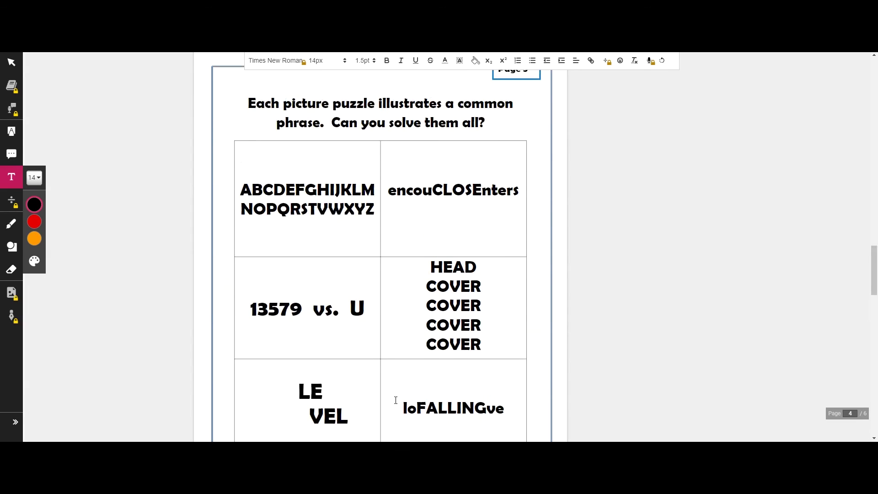
scroll(402, 393, "up", 8)
scroll(402, 395, "down", 4)
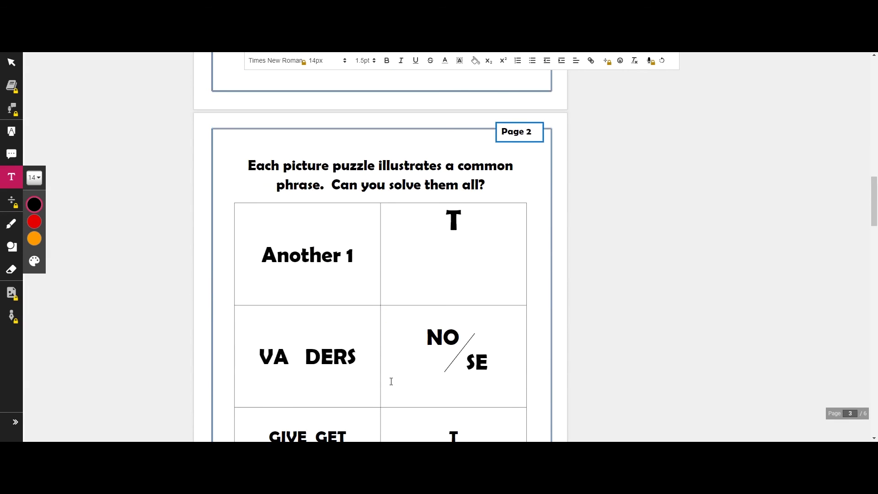